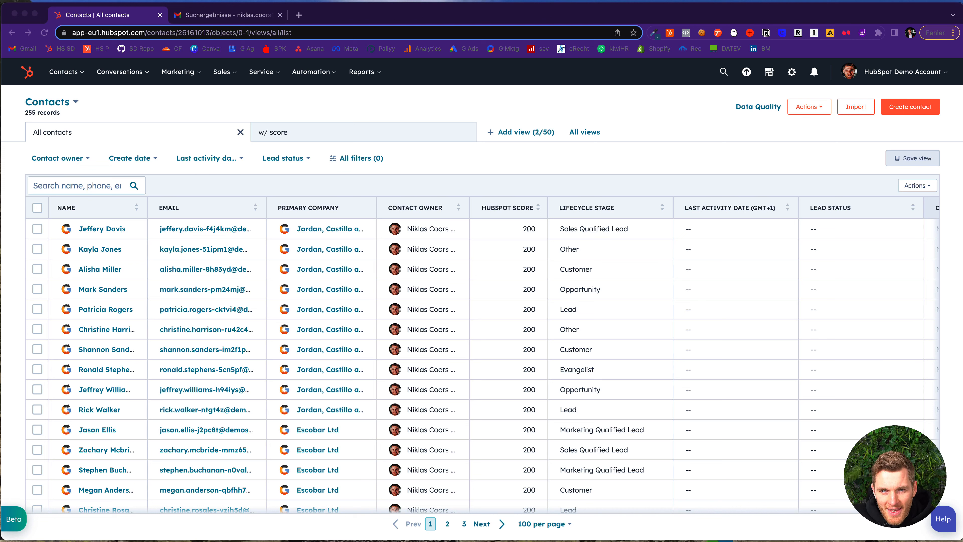
- Open the product library in the account settings
{"action": "left_click", "coordinate": [793, 74]}
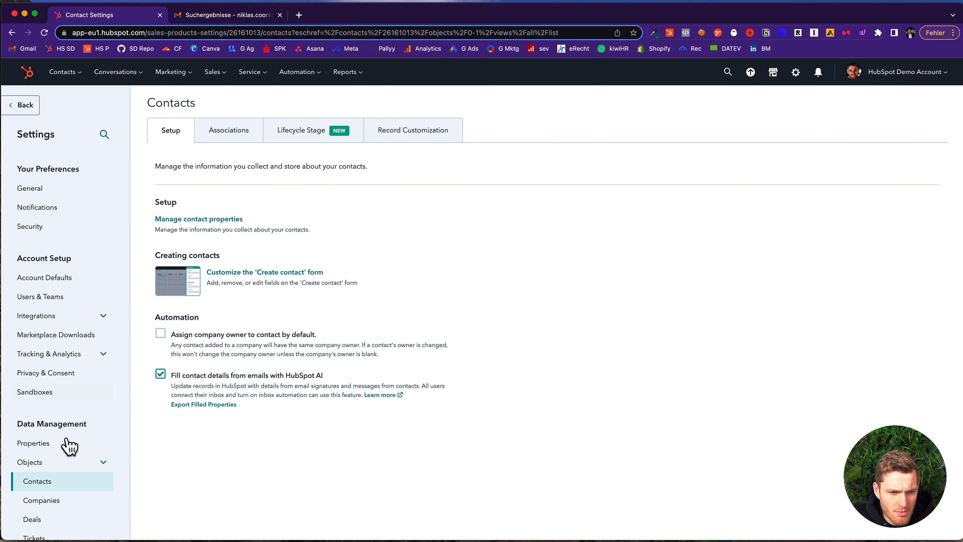
{"action": "scroll", "coordinate": [48, 470], "scroll_direction": "down", "scroll_amount": 3}
{"action": "left_click", "coordinate": [41, 433]}
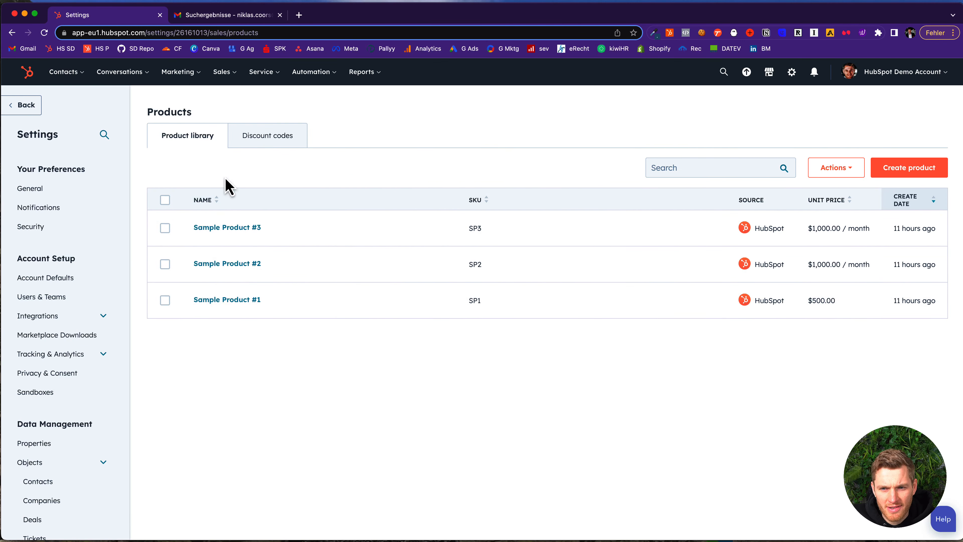
- Inspect the product information, price and billing details of Sample Product #1, then close the record without changes
{"action": "left_click", "coordinate": [227, 308]}
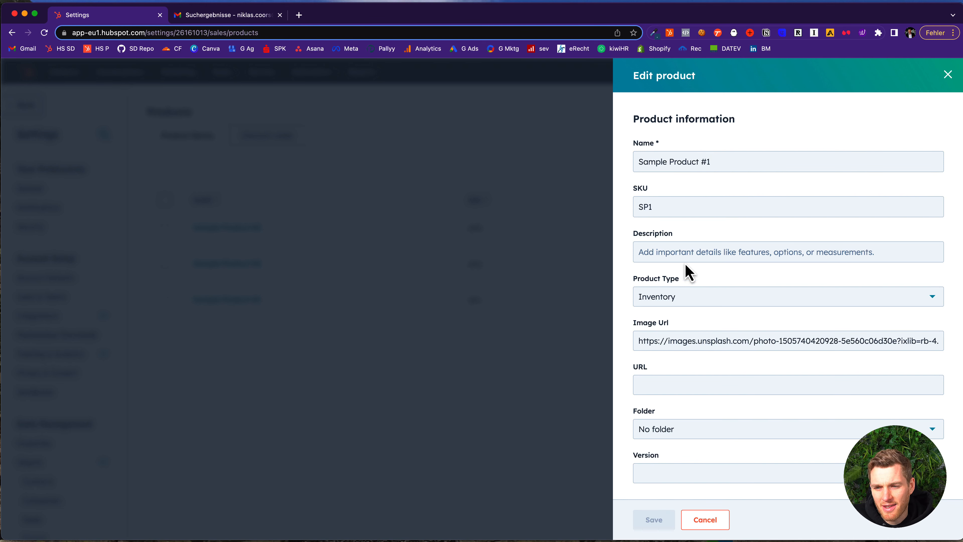
{"action": "scroll", "coordinate": [686, 270], "scroll_direction": "down", "scroll_amount": 5}
{"action": "scroll", "coordinate": [686, 269], "scroll_direction": "up", "scroll_amount": 1}
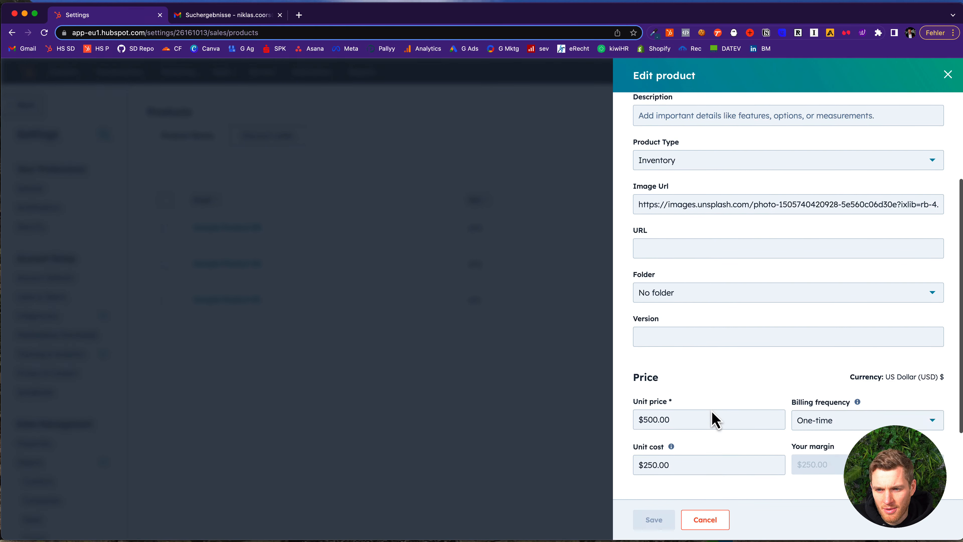
{"action": "scroll", "coordinate": [713, 420], "scroll_direction": "down", "scroll_amount": 4}
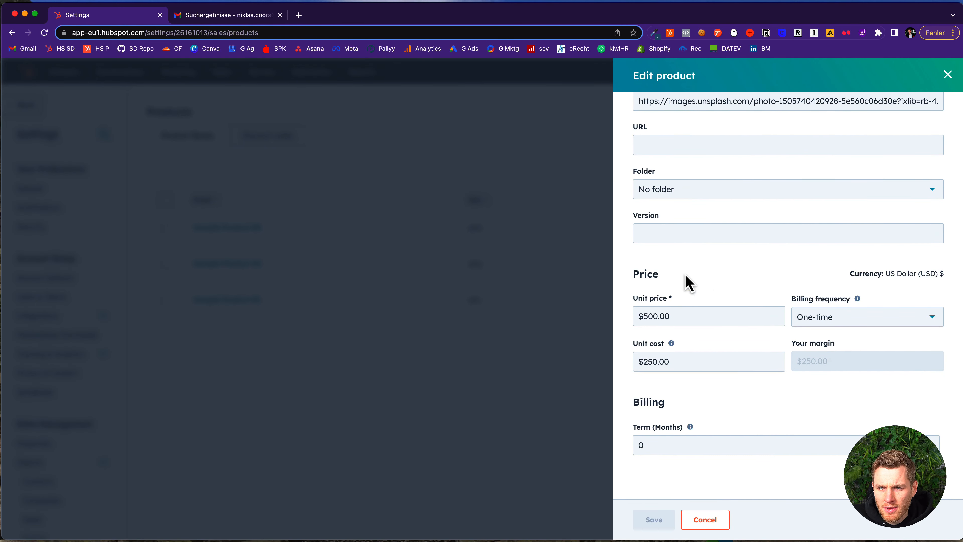
{"action": "left_click", "coordinate": [706, 520]}
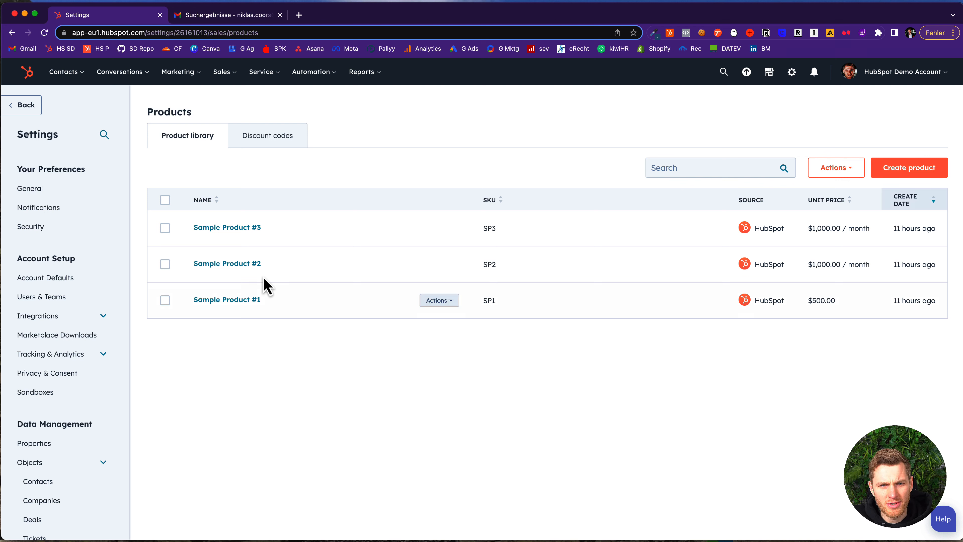
- Open the Sample Deal in the Closed Won stage of the deals board and examine its line items
{"action": "left_click", "coordinate": [230, 76]}
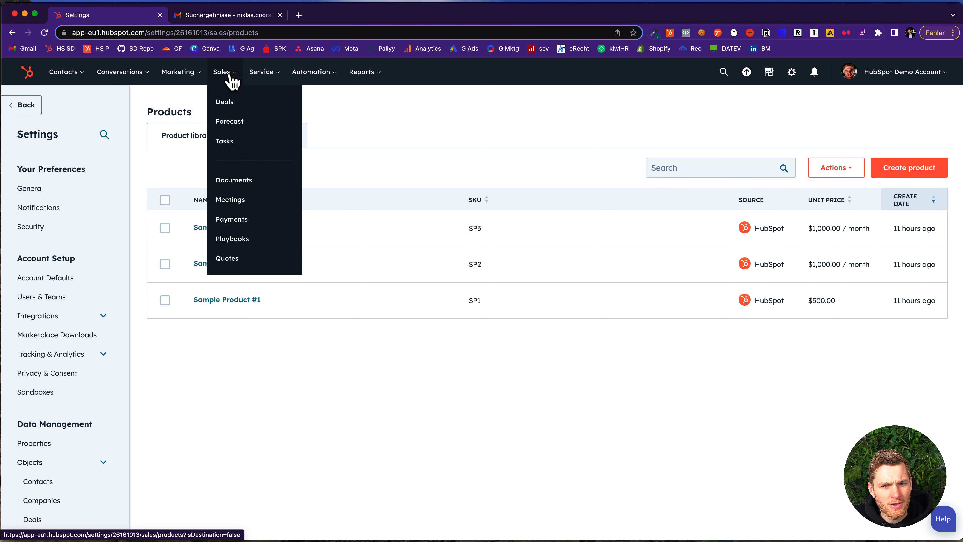
{"action": "left_click", "coordinate": [227, 107]}
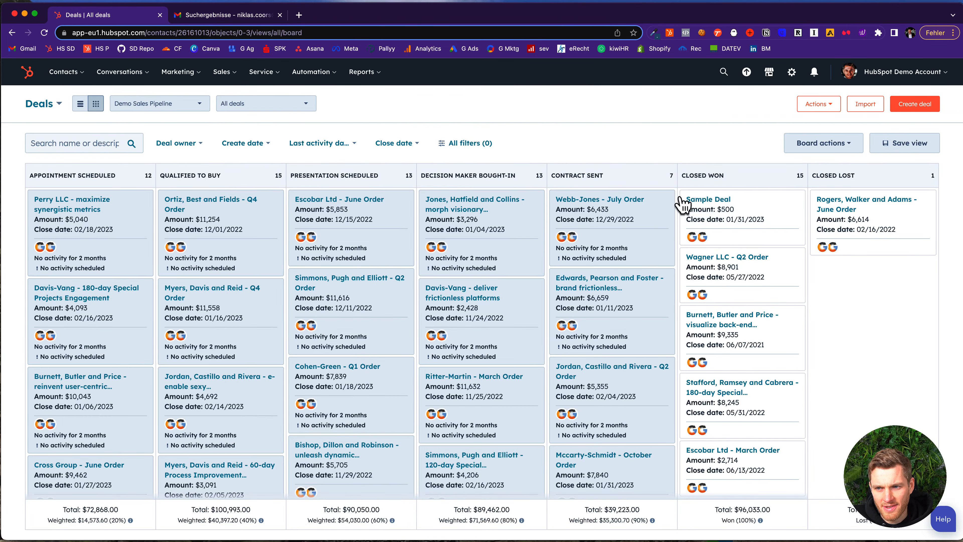
{"action": "left_click", "coordinate": [717, 209]}
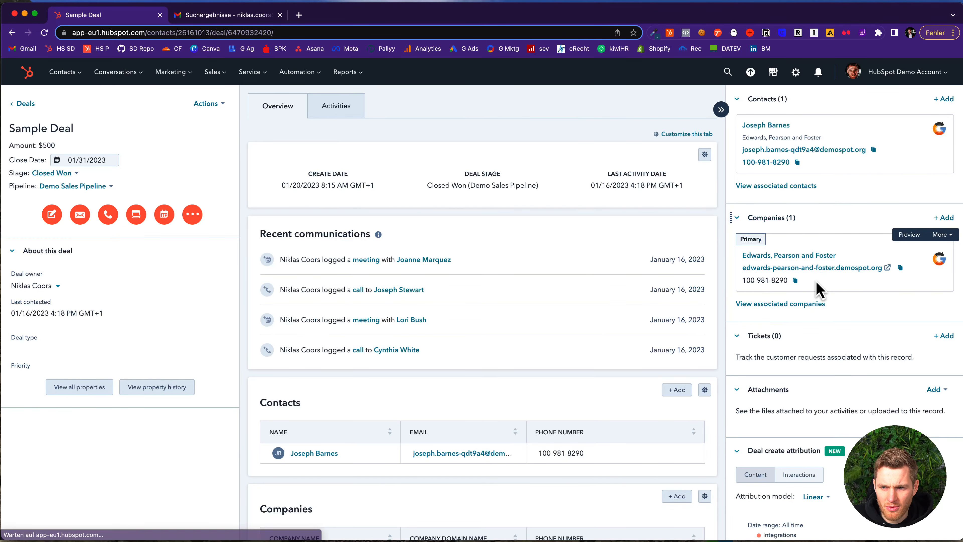
{"action": "scroll", "coordinate": [816, 290], "scroll_direction": "down", "scroll_amount": 10}
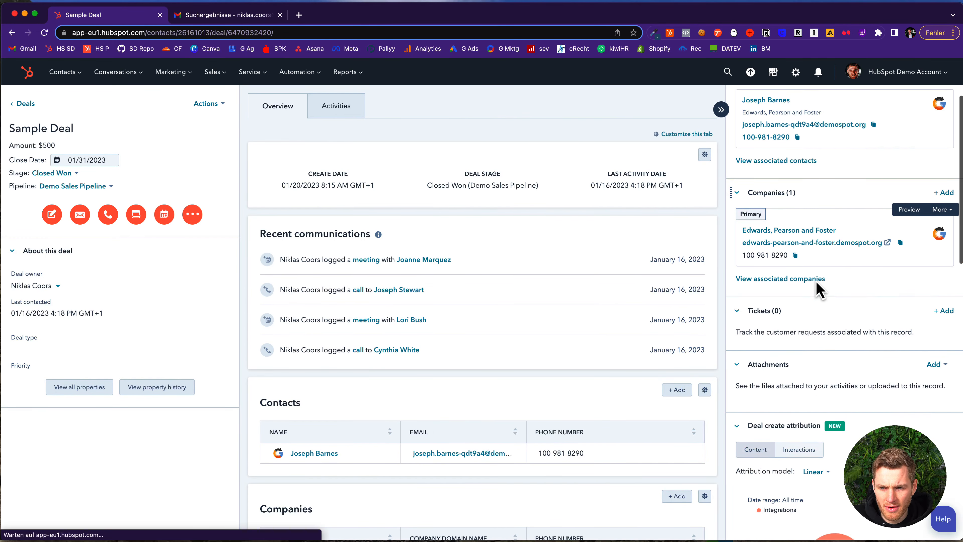
{"action": "scroll", "coordinate": [816, 290], "scroll_direction": "down", "scroll_amount": 2}
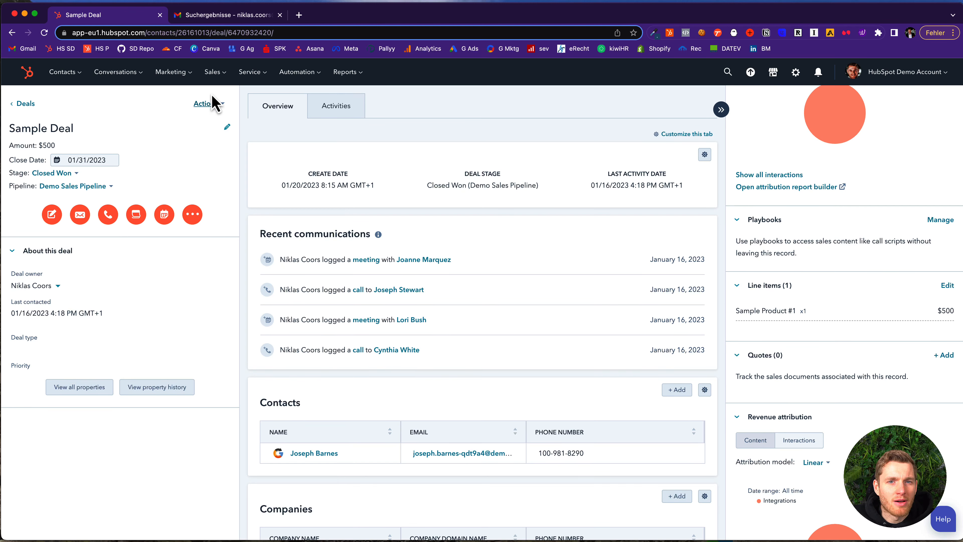
- Open the Product Cross-sell Email in the marketing email editor and review its content, including the recommended products
{"action": "left_click", "coordinate": [172, 72]}
{"action": "left_click", "coordinate": [167, 123]}
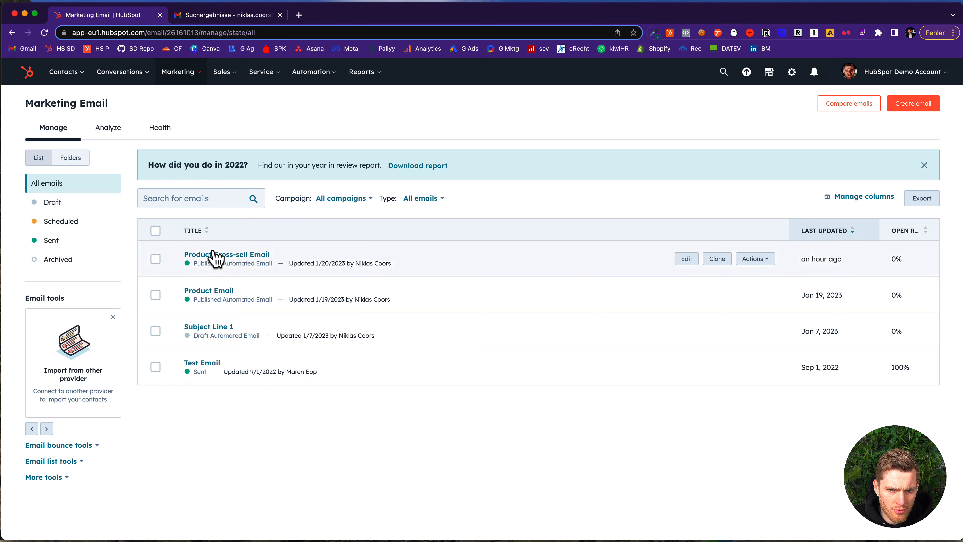
{"action": "left_click", "coordinate": [213, 254]}
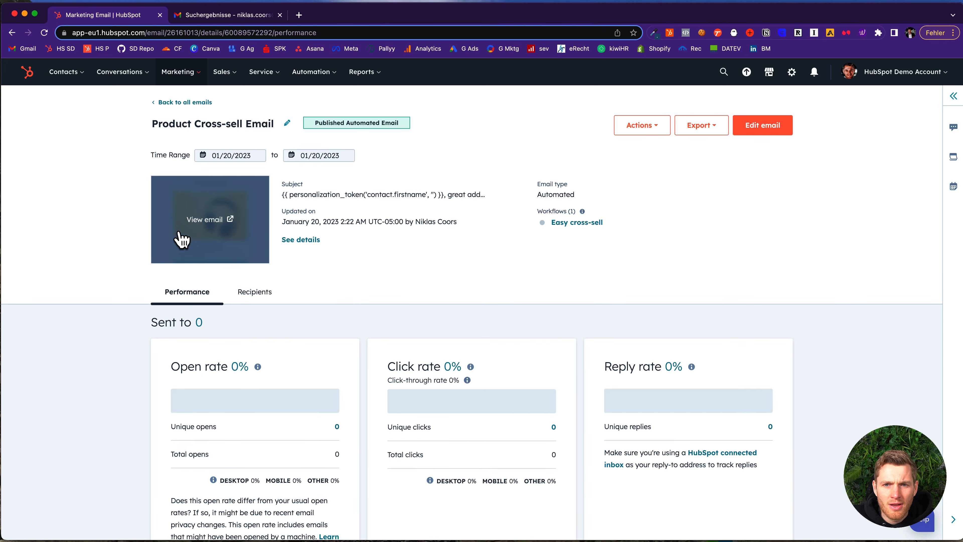
{"action": "left_click", "coordinate": [746, 130]}
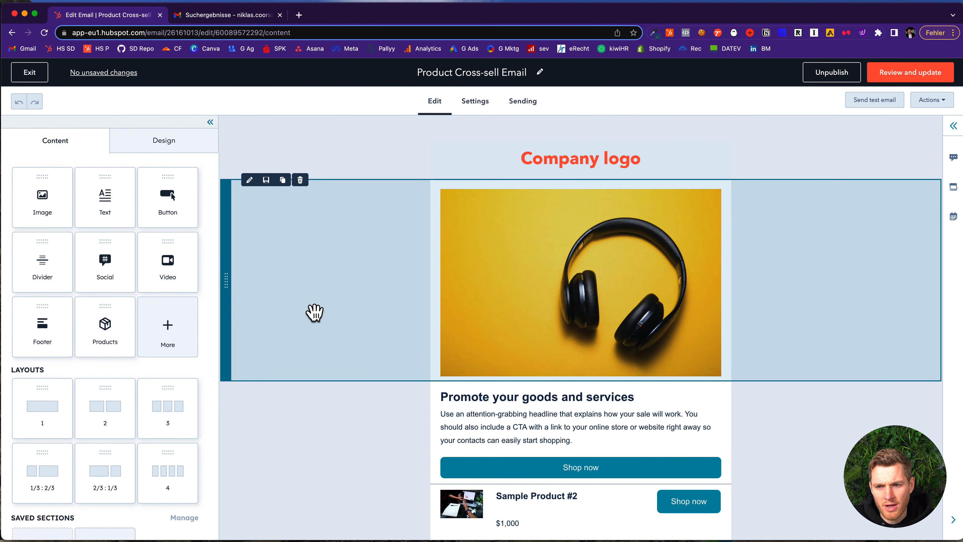
{"action": "scroll", "coordinate": [314, 312], "scroll_direction": "down", "scroll_amount": 5}
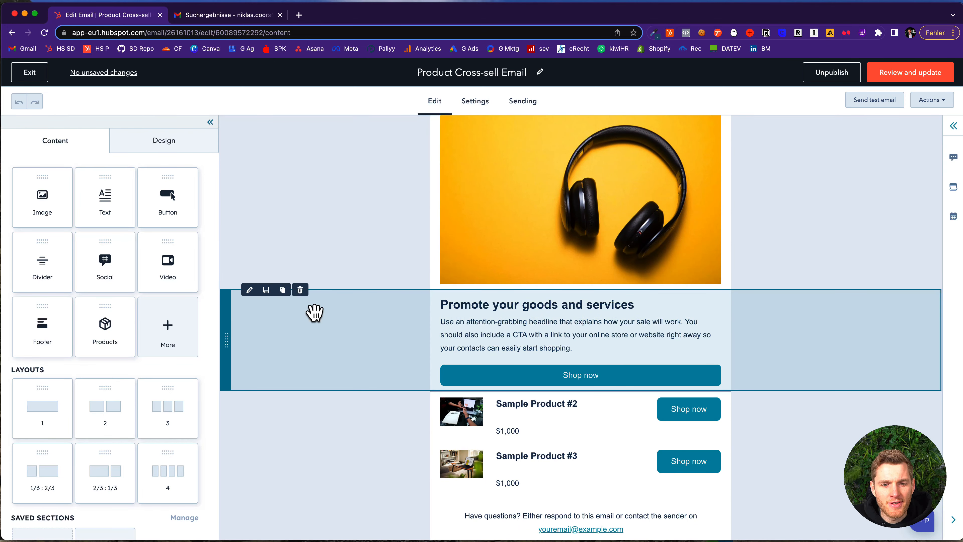
{"action": "scroll", "coordinate": [314, 313], "scroll_direction": "up", "scroll_amount": 4}
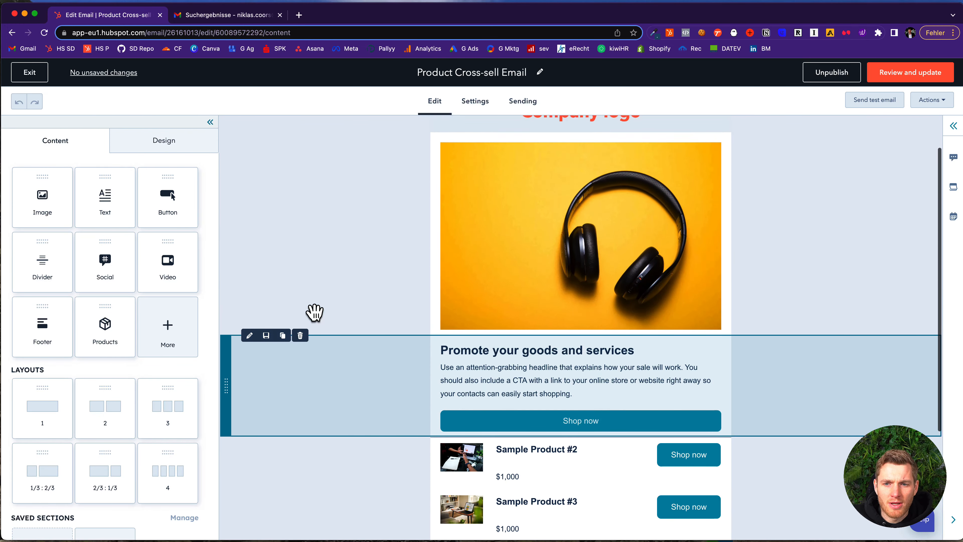
{"action": "scroll", "coordinate": [314, 312], "scroll_direction": "down", "scroll_amount": 3}
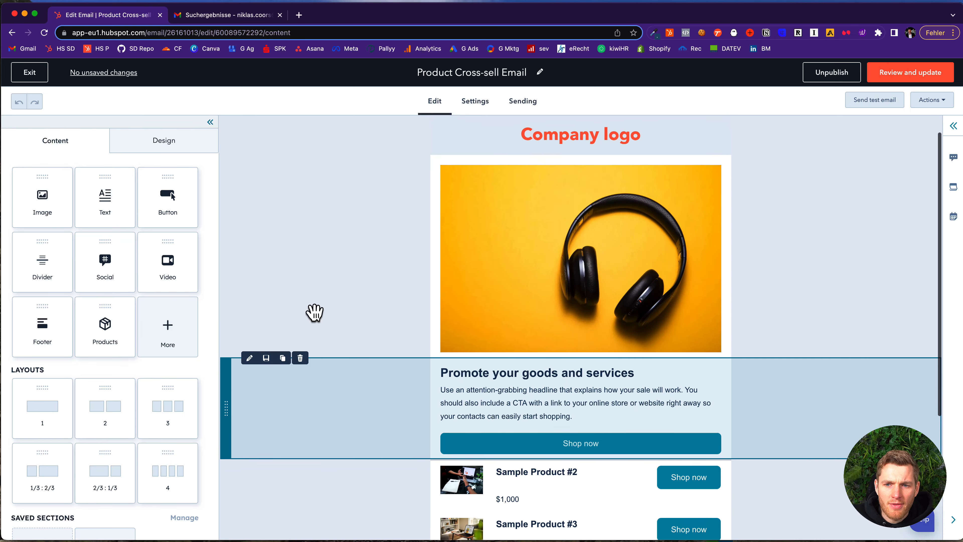
{"action": "scroll", "coordinate": [314, 313], "scroll_direction": "down", "scroll_amount": 1}
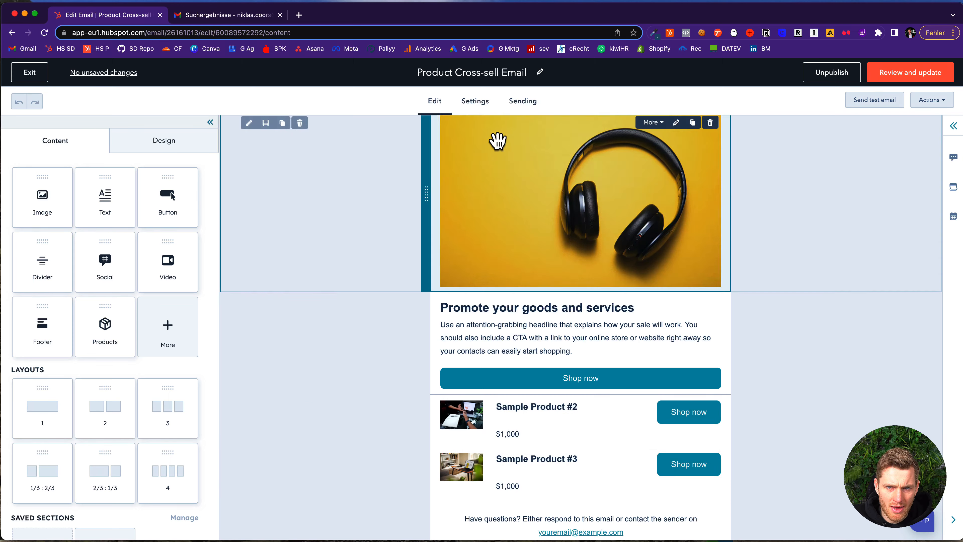
- Review the cross-sell email's settings, including its subject line and preview text, and exit the editor
{"action": "left_click", "coordinate": [475, 102]}
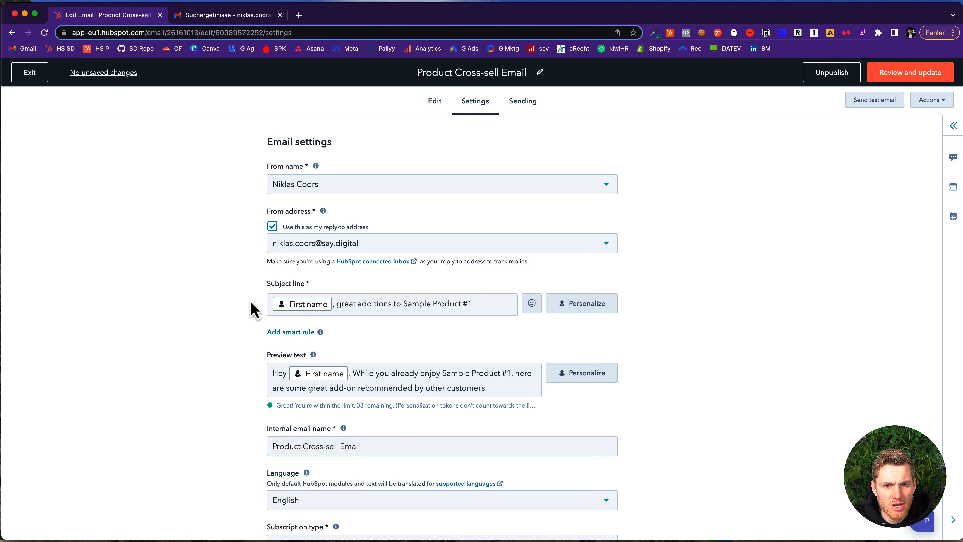
{"action": "scroll", "coordinate": [253, 310], "scroll_direction": "down", "scroll_amount": 5}
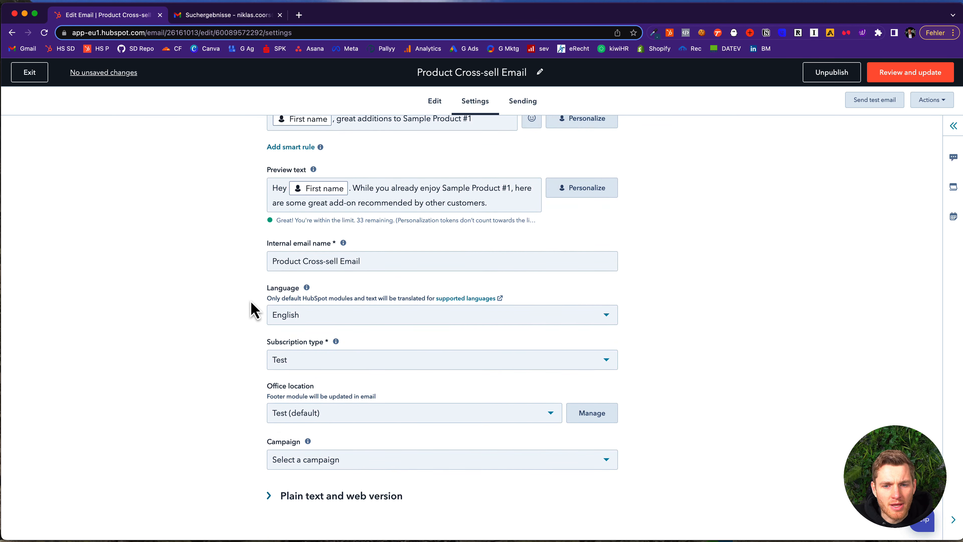
{"action": "scroll", "coordinate": [253, 309], "scroll_direction": "up", "scroll_amount": 5}
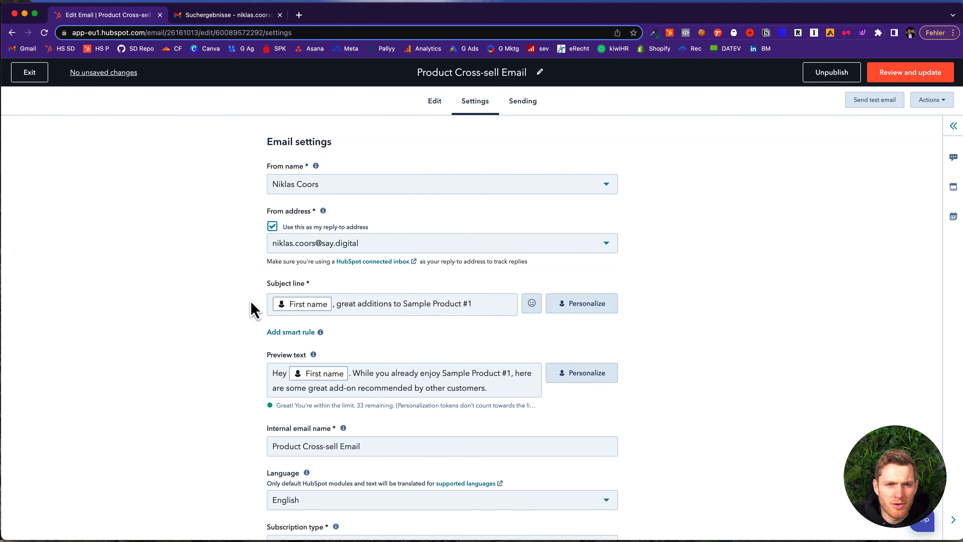
{"action": "left_click", "coordinate": [29, 73]}
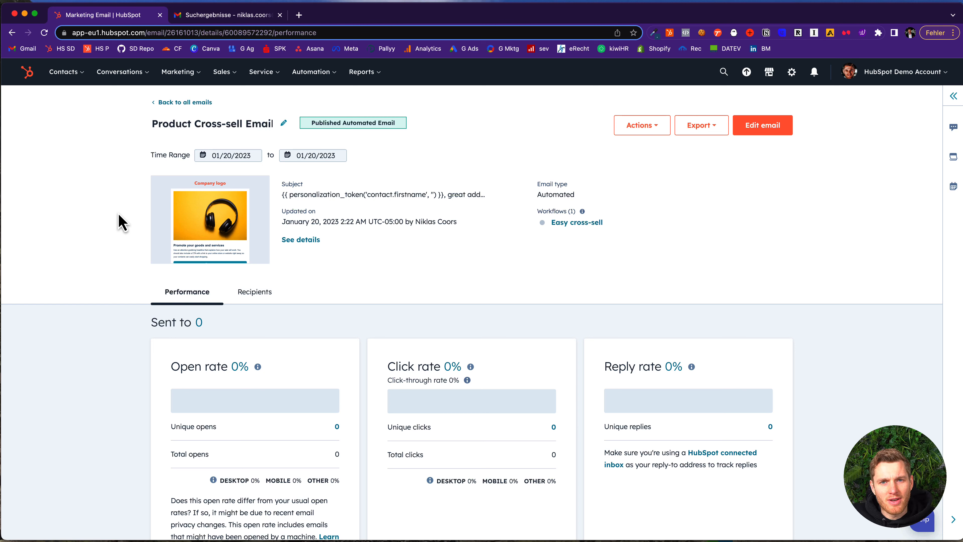
- Open the Easy cross-sell workflow and inspect its deal enrollment trigger criteria
{"action": "mouse_move", "coordinate": [315, 79]}
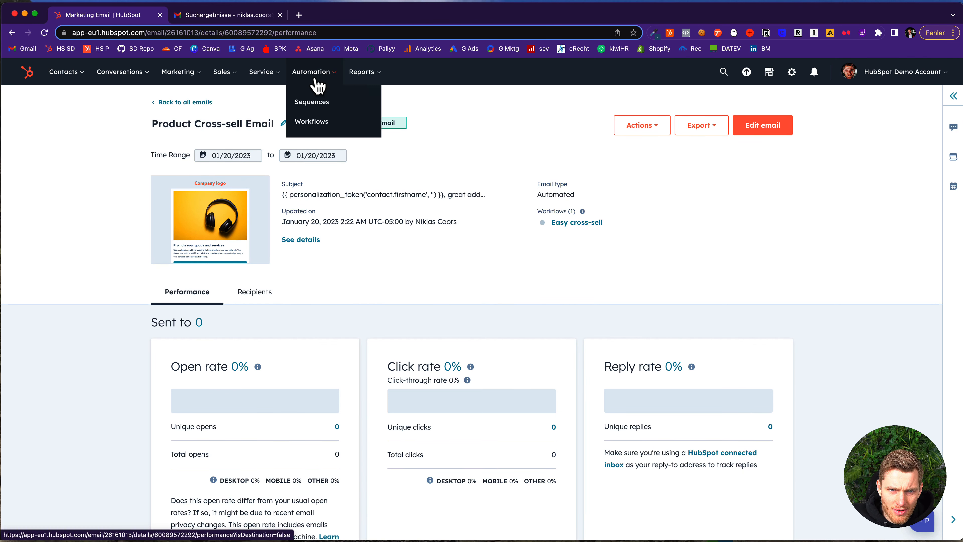
{"action": "left_click", "coordinate": [312, 123]}
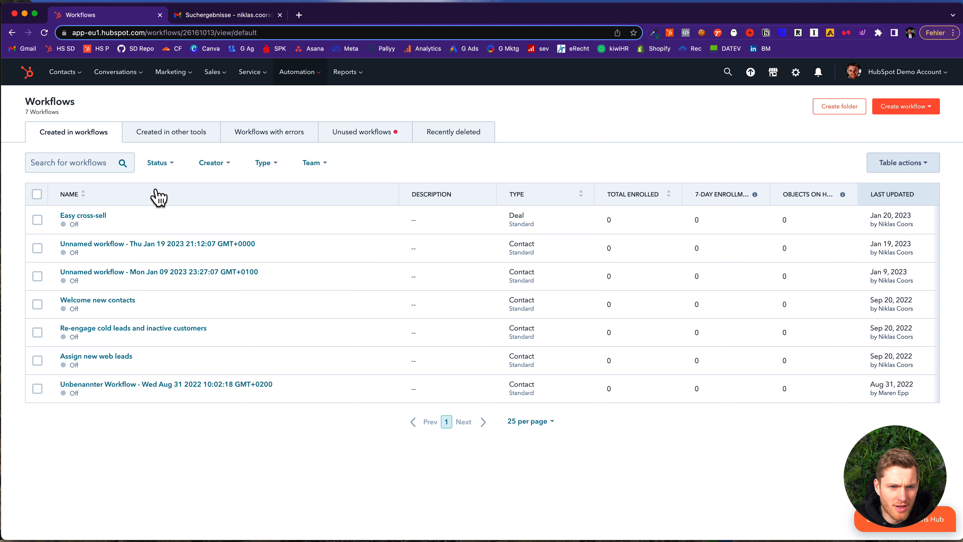
{"action": "left_click", "coordinate": [84, 220]}
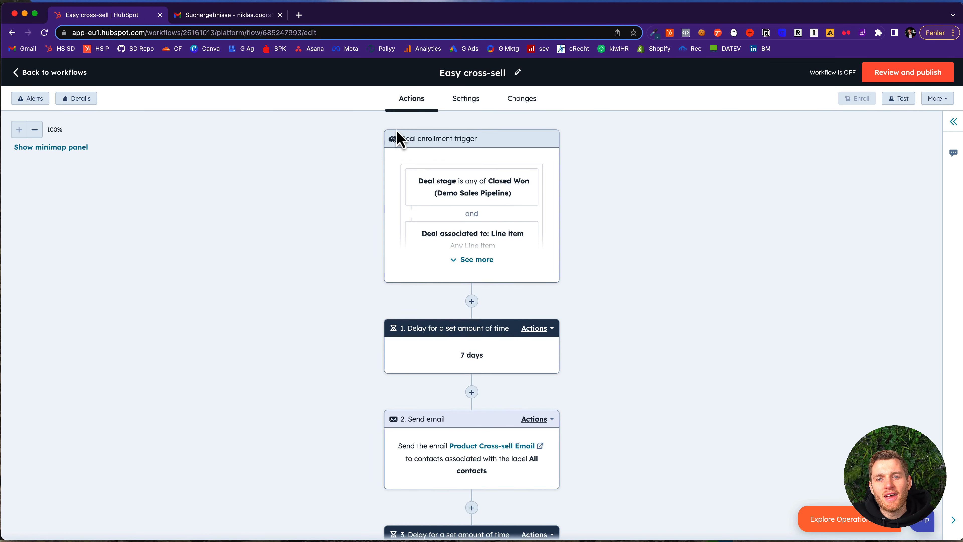
{"action": "left_click", "coordinate": [488, 146]}
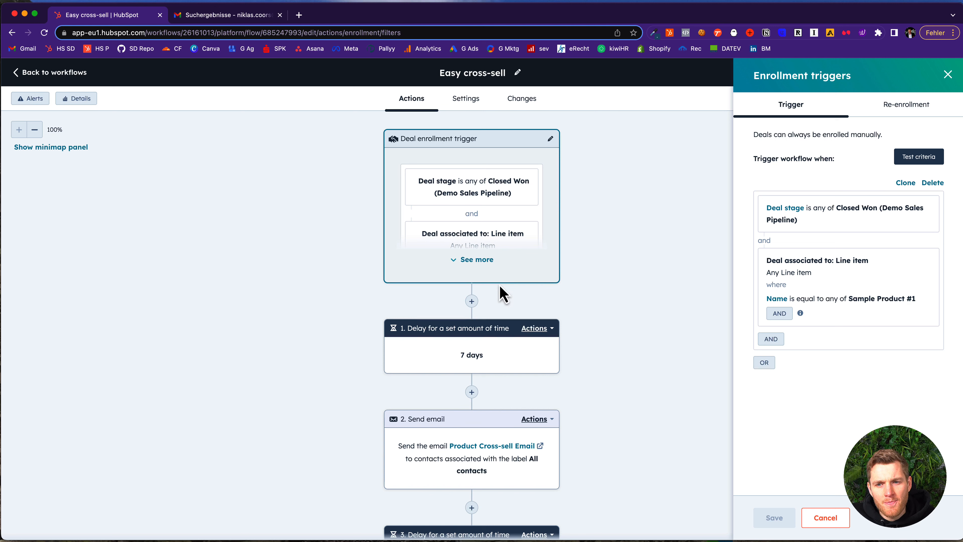
- Inspect the workflow's first delay and view the actions available for insertion before it, without adding one
{"action": "scroll", "coordinate": [477, 354], "scroll_direction": "down", "scroll_amount": 1}
{"action": "scroll", "coordinate": [477, 354], "scroll_direction": "down", "scroll_amount": 3}
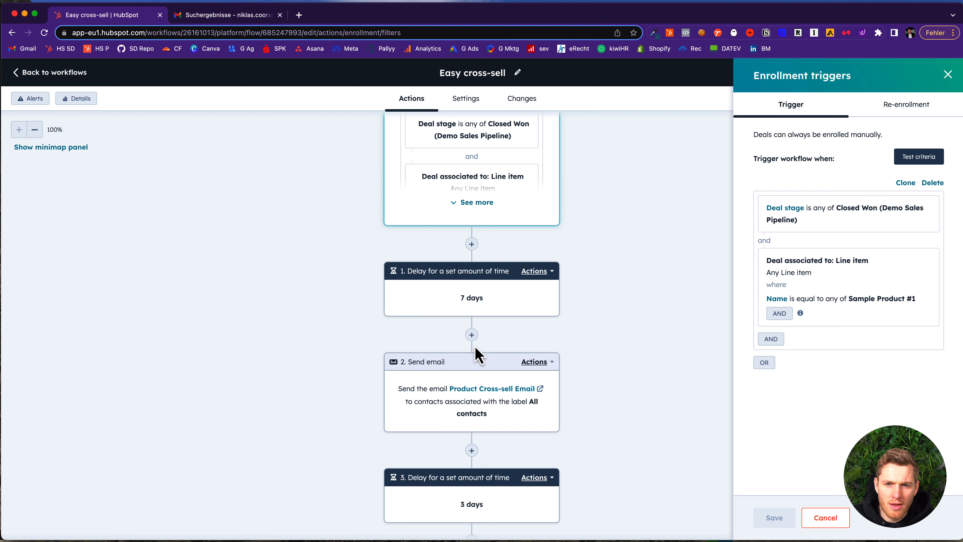
{"action": "left_click", "coordinate": [424, 291]}
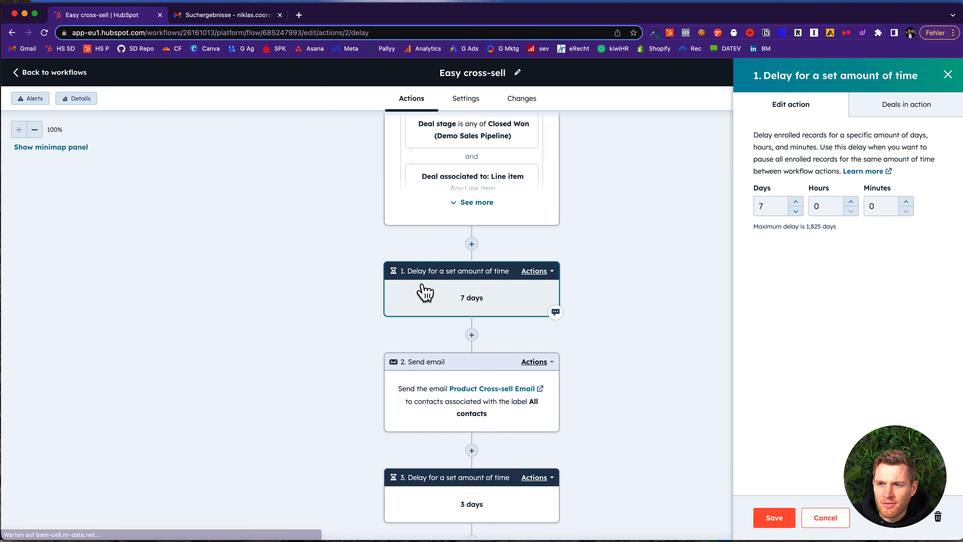
{"action": "left_click", "coordinate": [830, 521]}
{"action": "left_click", "coordinate": [472, 245]}
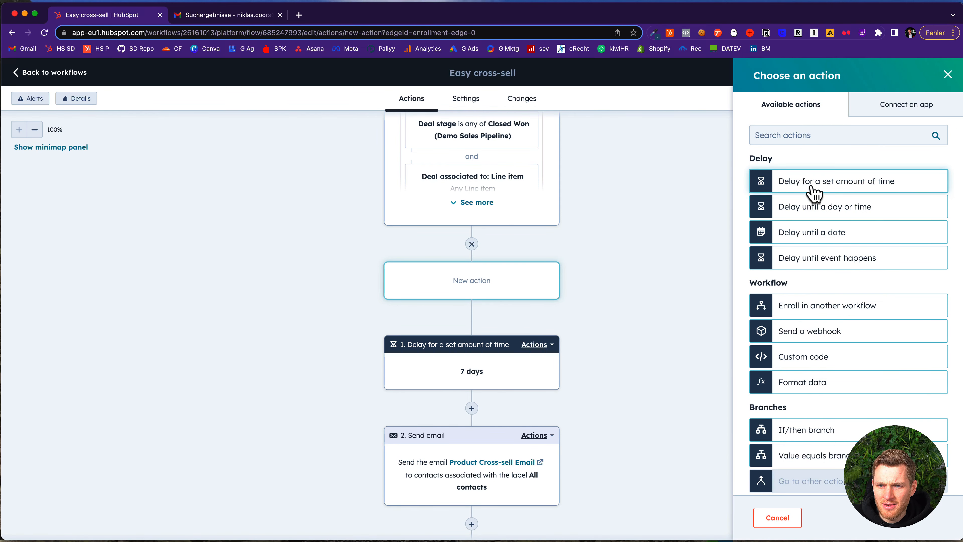
{"action": "left_click", "coordinate": [472, 245]}
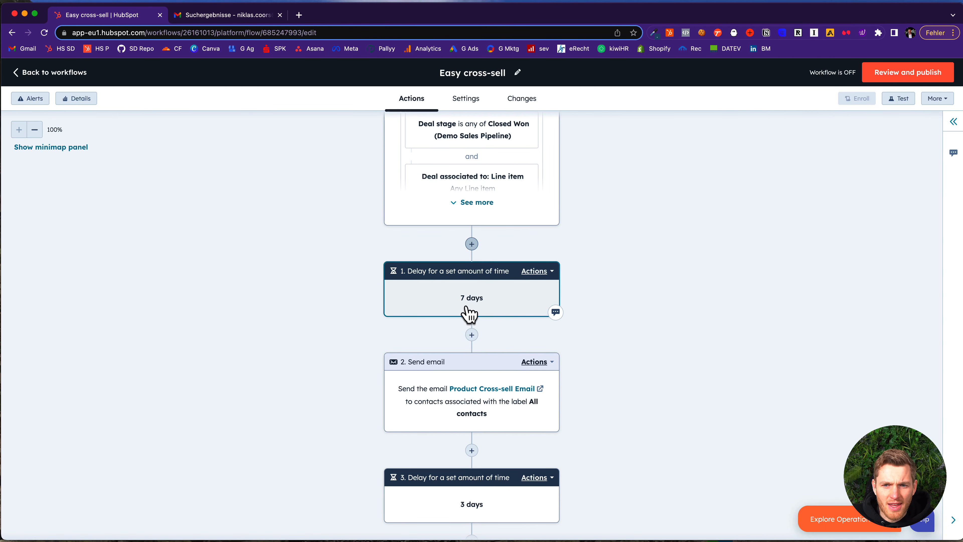
- Inspect the workflow's Send email action, including its association label and selected automated email
{"action": "scroll", "coordinate": [409, 404], "scroll_direction": "down", "scroll_amount": 2}
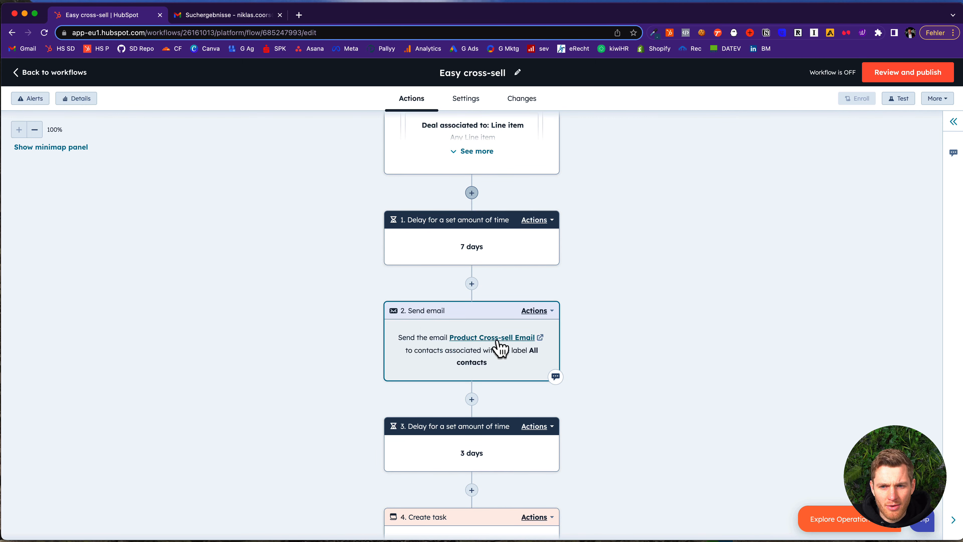
{"action": "left_click", "coordinate": [410, 355]}
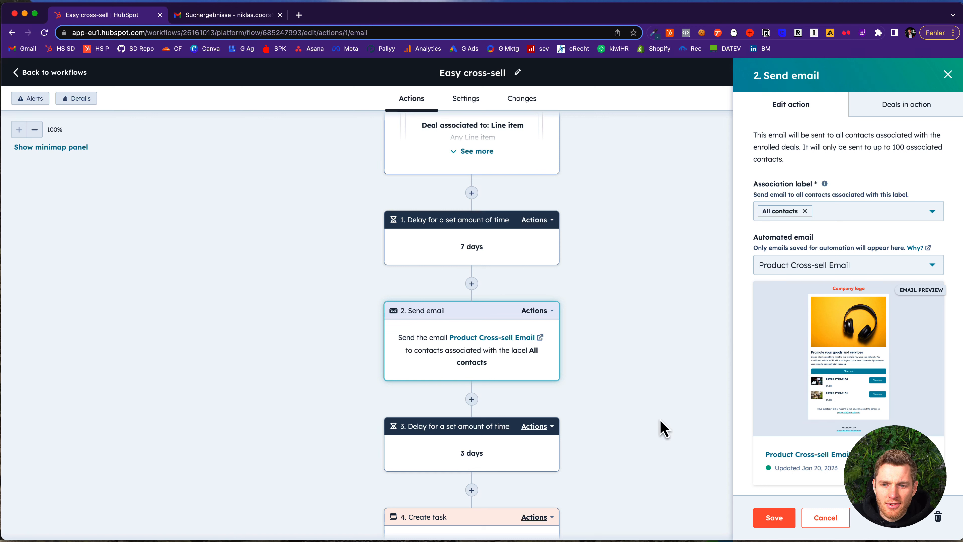
{"action": "scroll", "coordinate": [618, 242], "scroll_direction": "up", "scroll_amount": 3}
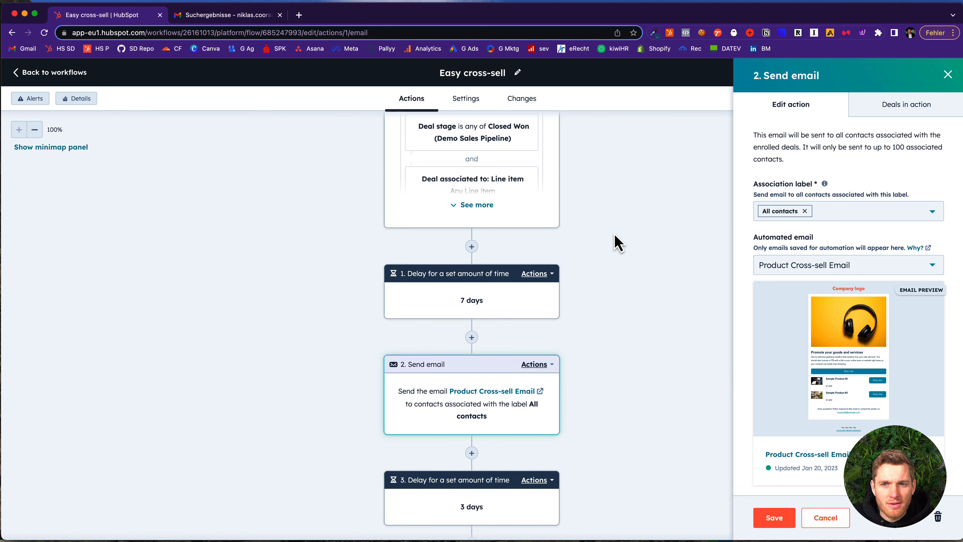
{"action": "scroll", "coordinate": [493, 134], "scroll_direction": "up", "scroll_amount": 2}
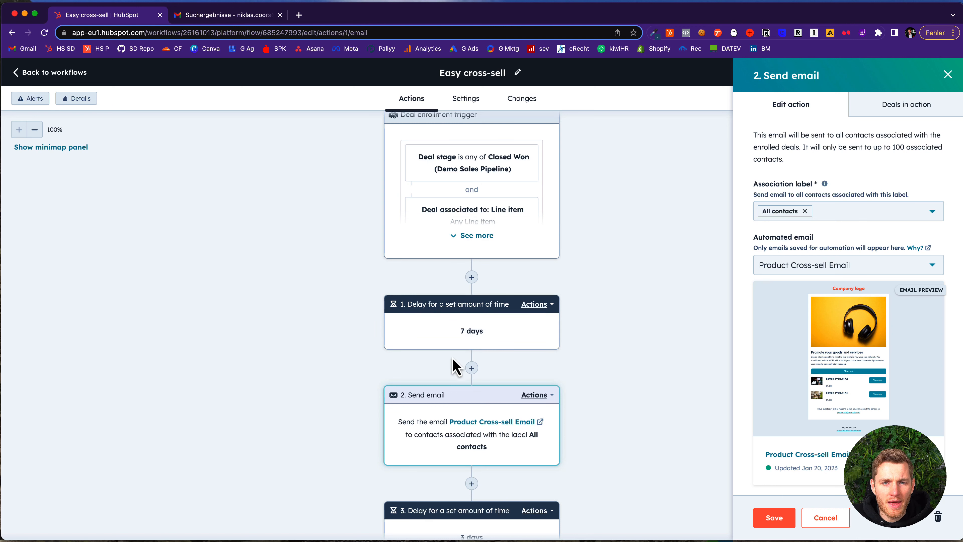
{"action": "scroll", "coordinate": [451, 419], "scroll_direction": "down", "scroll_amount": 5}
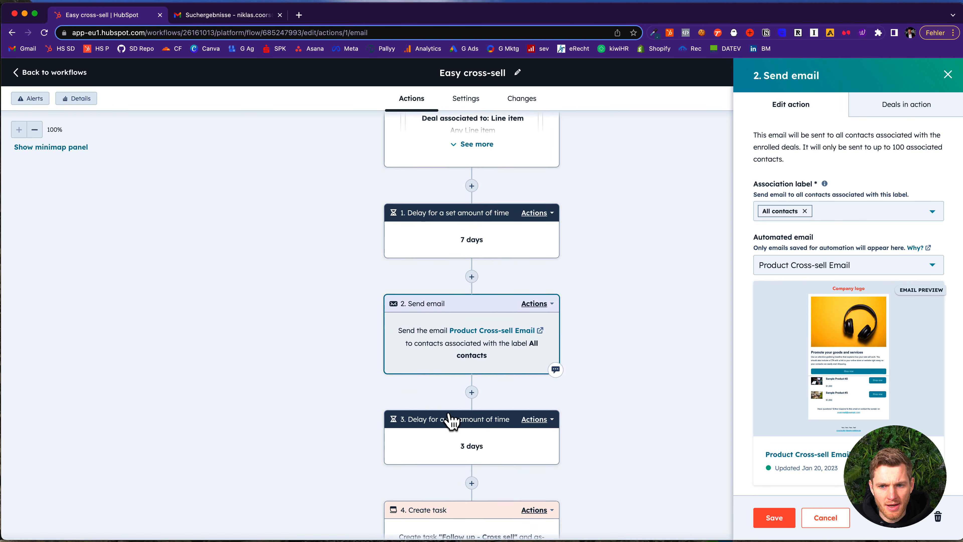
- Review the workflow's second delay and follow-up task actions, and exit the Send email settings without saving
{"action": "scroll", "coordinate": [452, 419], "scroll_direction": "down", "scroll_amount": 4}
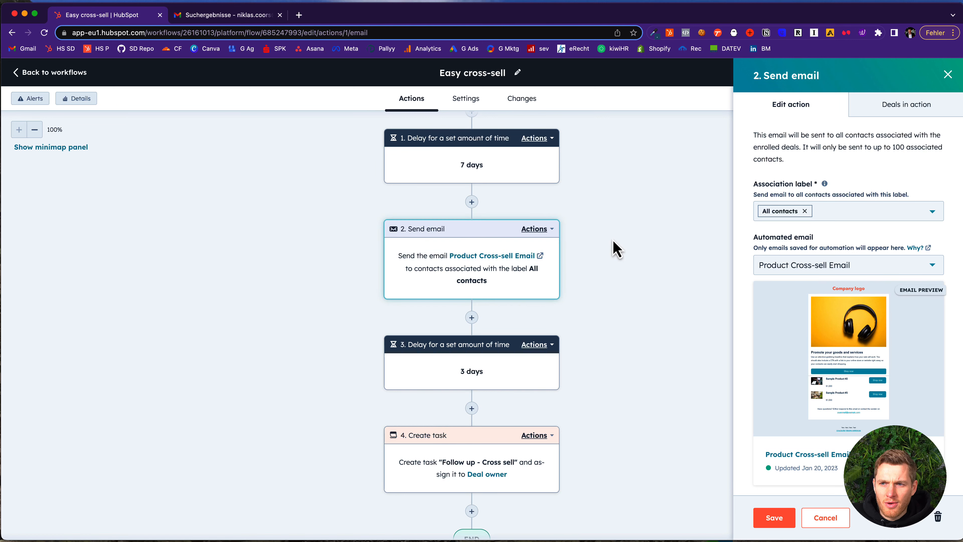
{"action": "left_click", "coordinate": [827, 520]}
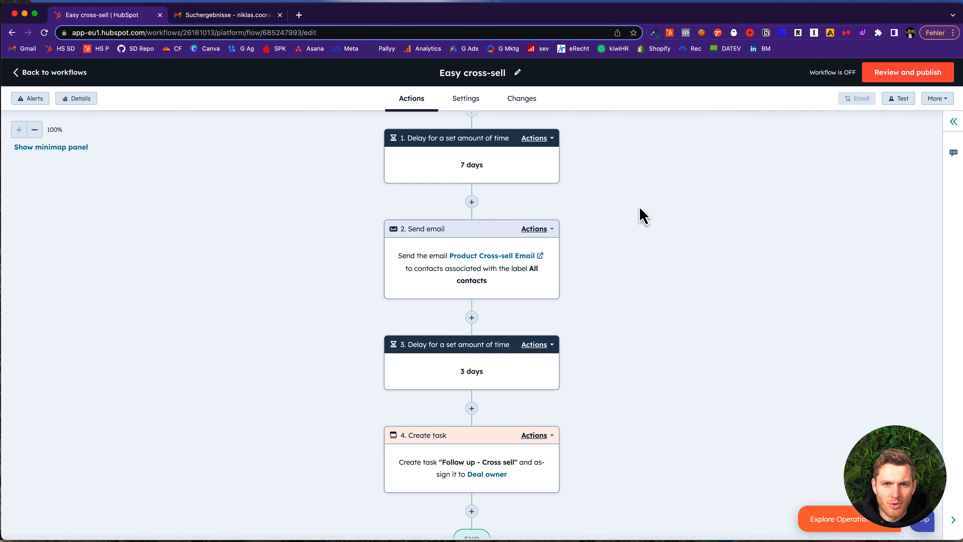
{"action": "scroll", "coordinate": [641, 215], "scroll_direction": "up", "scroll_amount": 5}
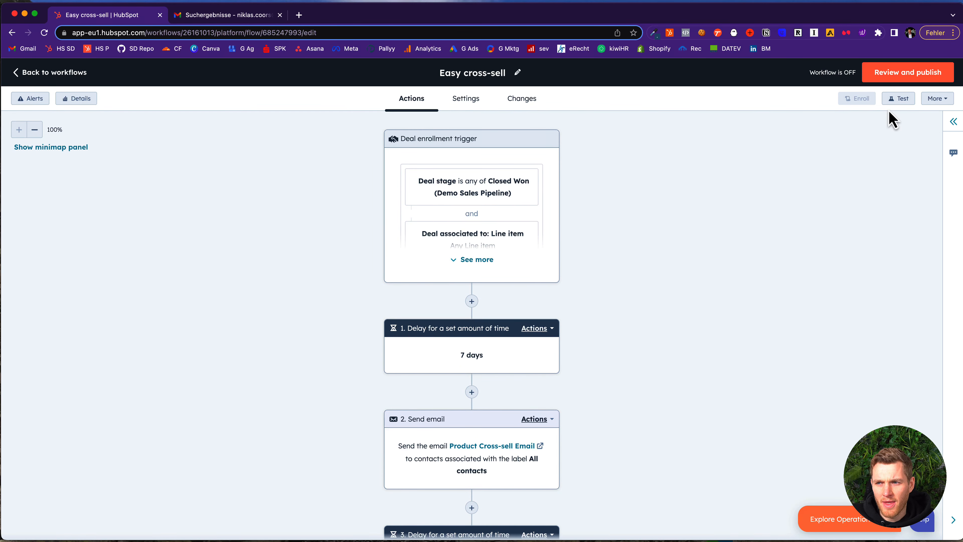
- Test the workflow for Sample Deal with its HubSpot emails delivered to yourself, and review the test's action timeline
{"action": "left_click", "coordinate": [899, 98]}
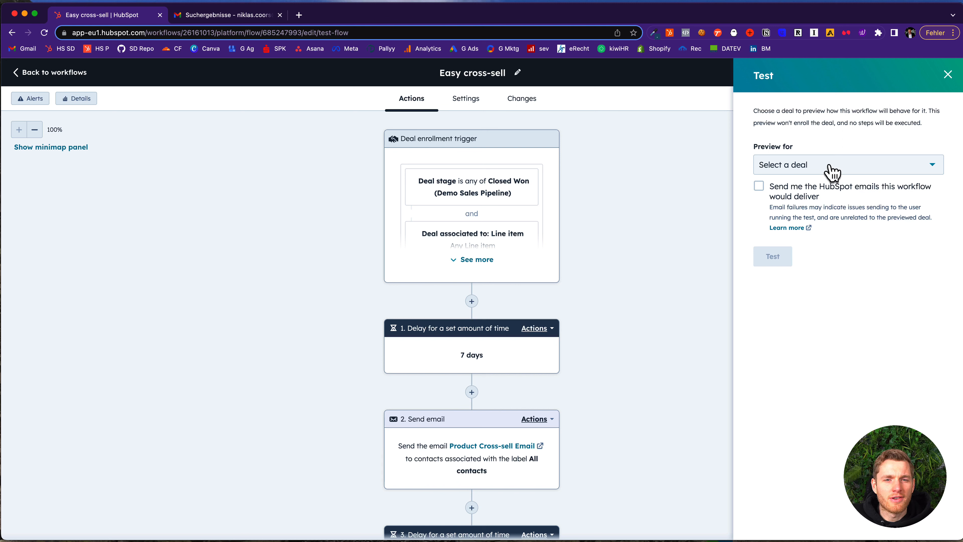
{"action": "left_click", "coordinate": [831, 173]}
{"action": "type", "text": "sample"}
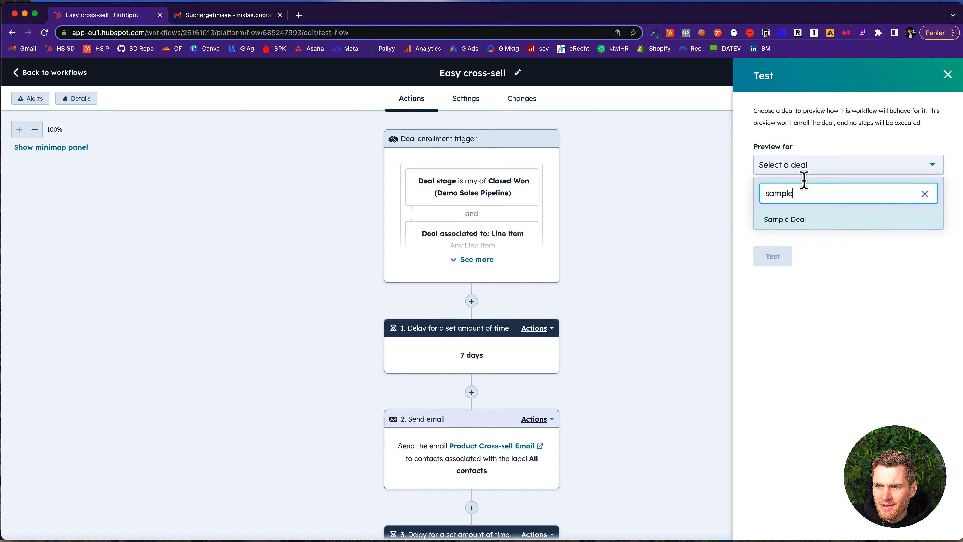
{"action": "left_click", "coordinate": [784, 221]}
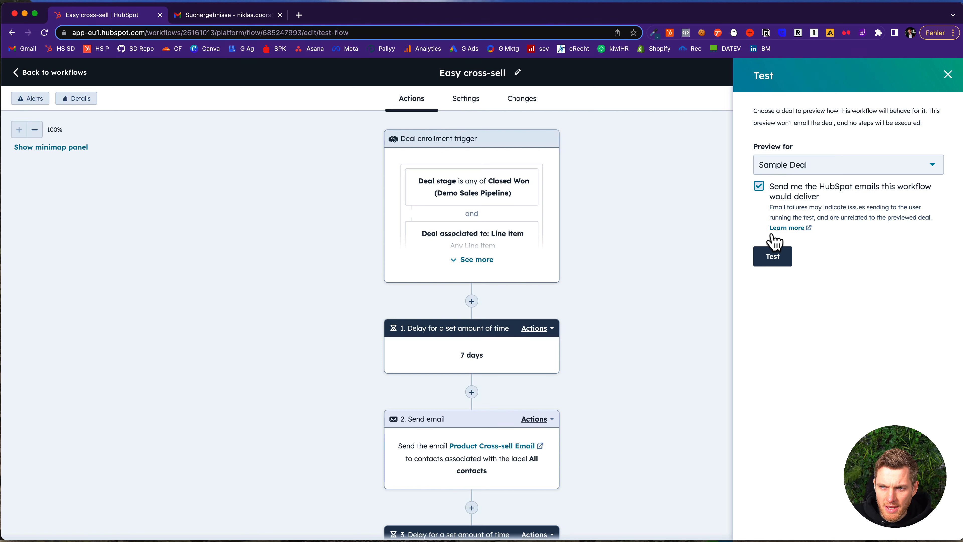
{"action": "left_click", "coordinate": [772, 259]}
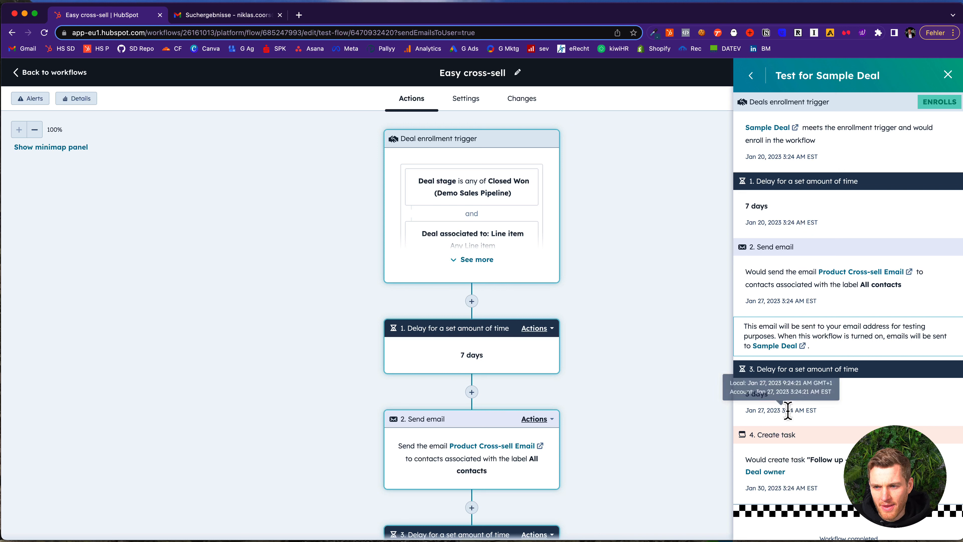
{"action": "scroll", "coordinate": [791, 419], "scroll_direction": "down", "scroll_amount": 1}
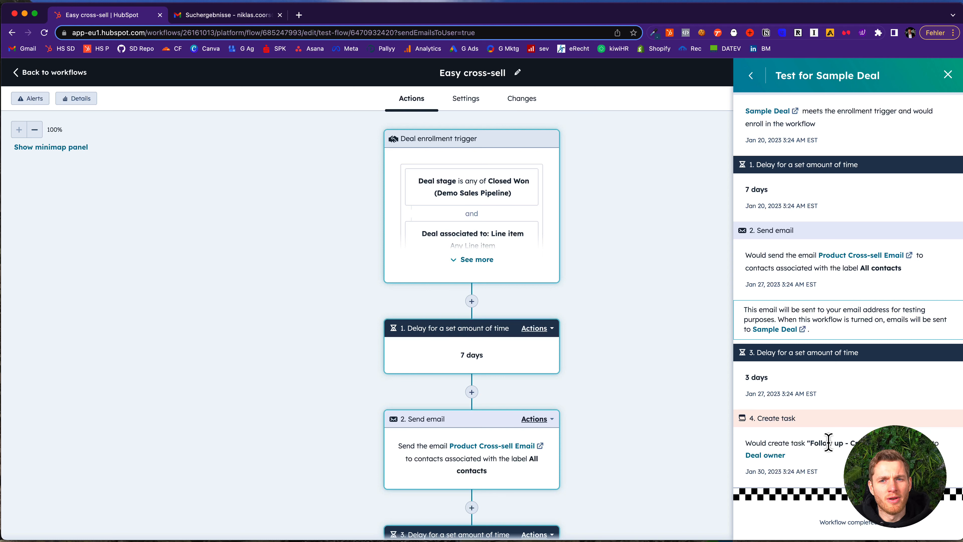
- Switch to Gmail, refresh the message list, and open the delivered cross-sell test email to examine its product recommendations
{"action": "left_click", "coordinate": [217, 19]}
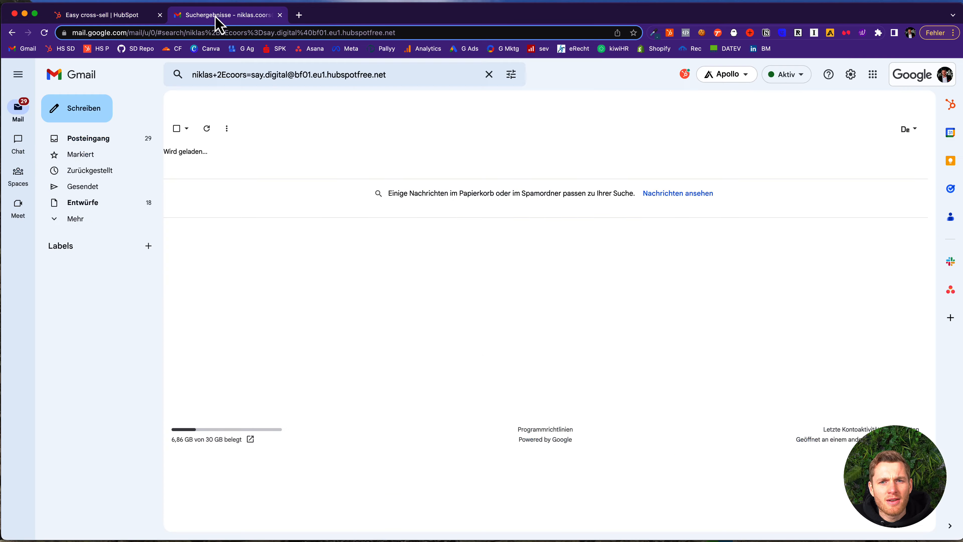
{"action": "left_click", "coordinate": [207, 129]}
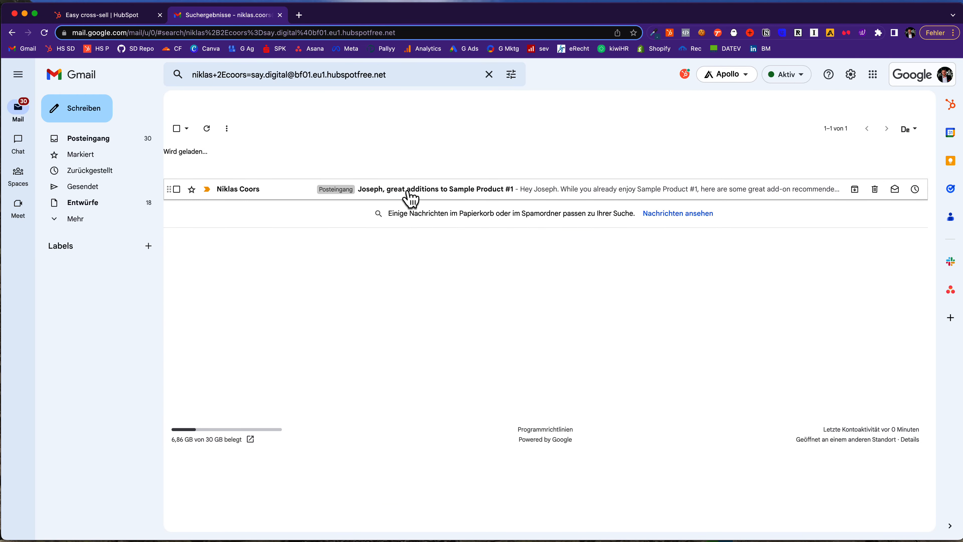
{"action": "left_click", "coordinate": [370, 201]}
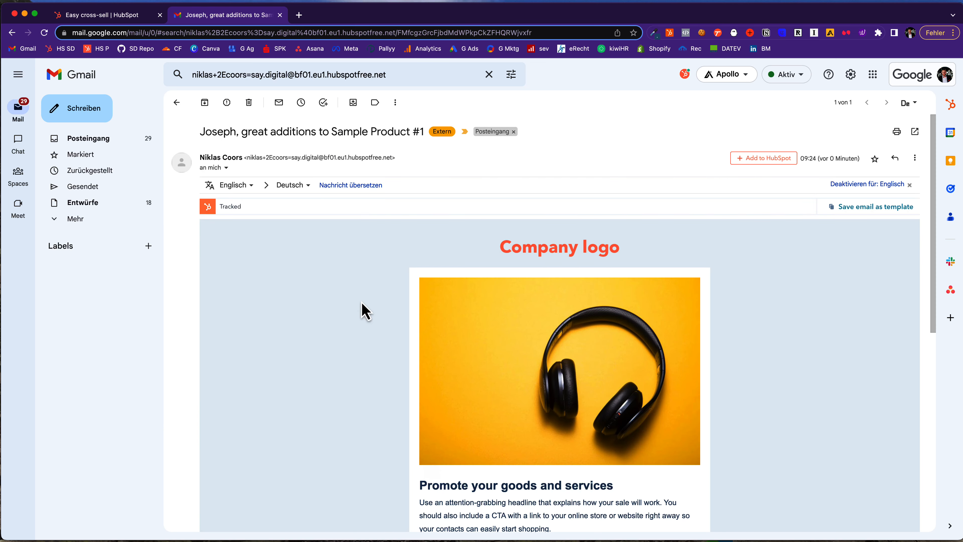
{"action": "scroll", "coordinate": [366, 353], "scroll_direction": "down", "scroll_amount": 10}
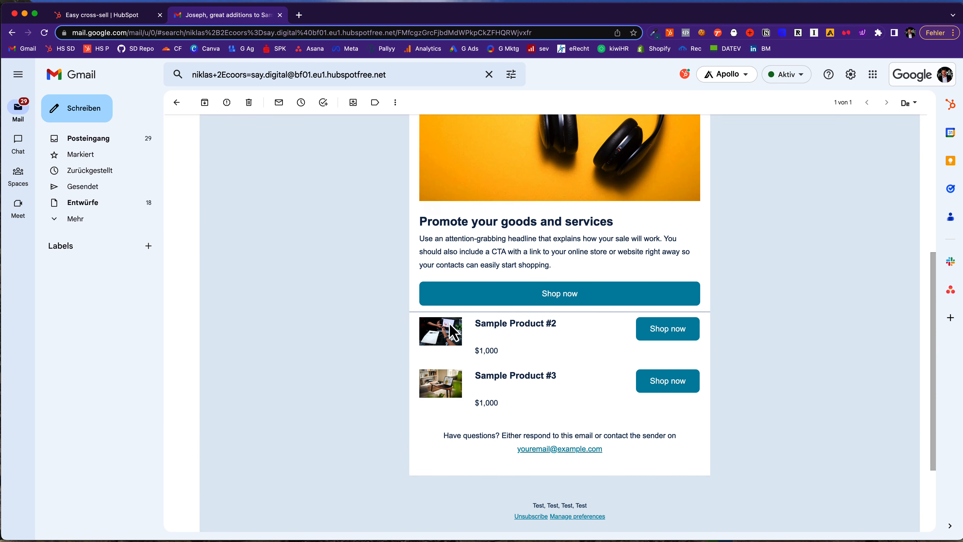